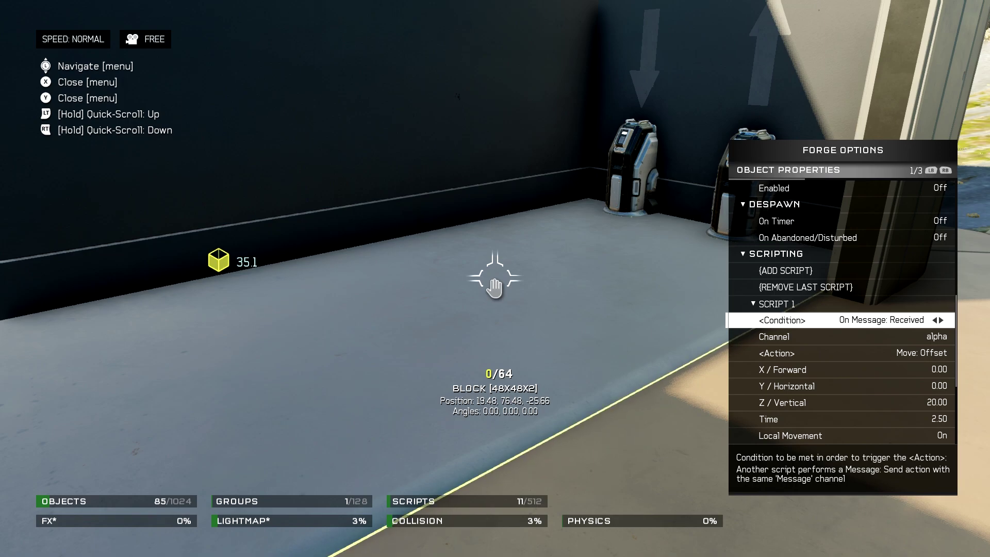
Examine Script 1 of the 48x48x2 platform block, including its message condition, channel, move action, offsets and time
key(Down)
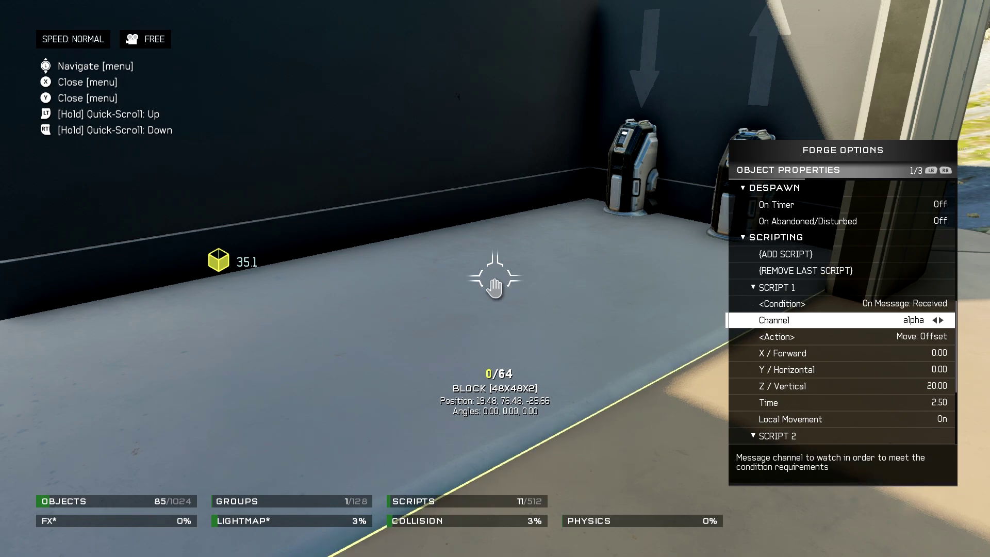
key(Down)
key(Down)
key(Up)
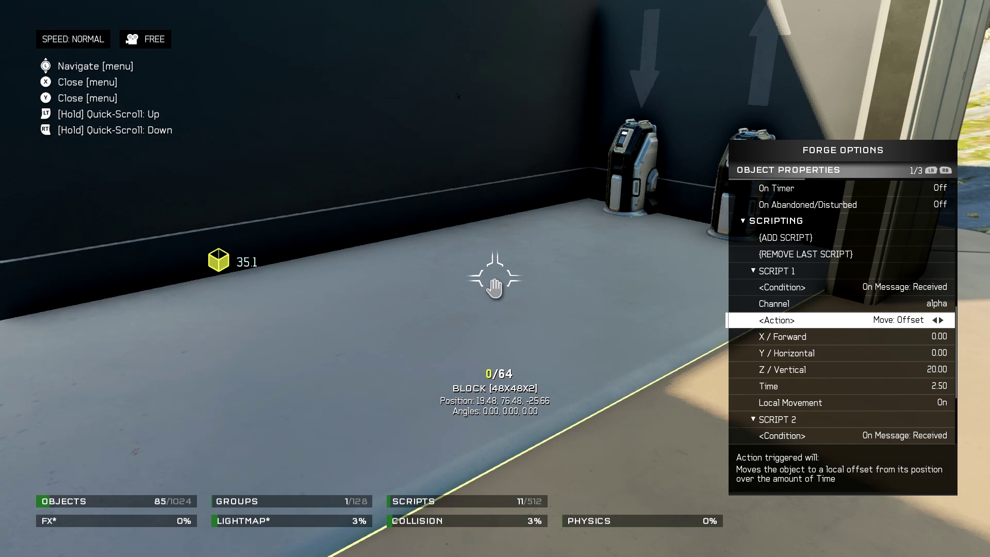
key(Down)
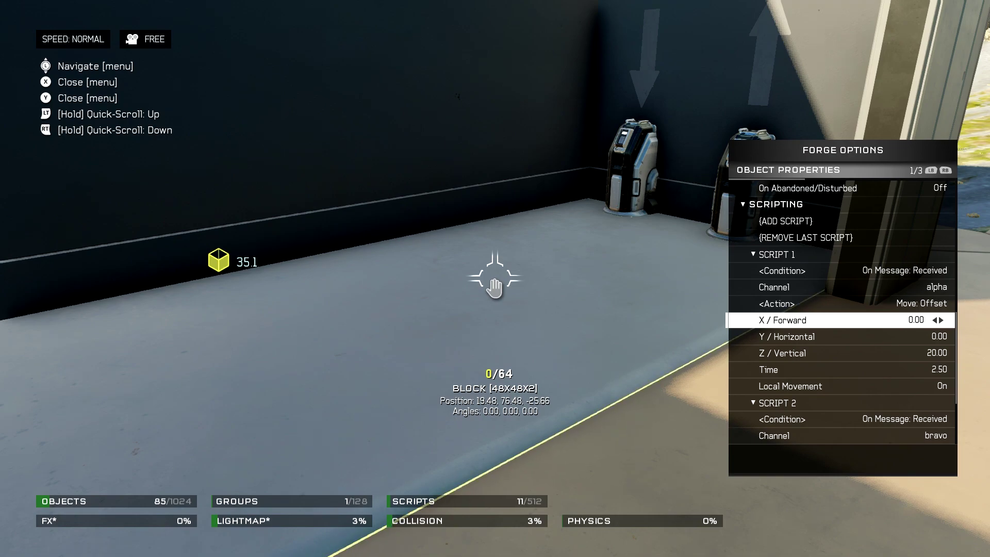
key(Down)
key(Down)
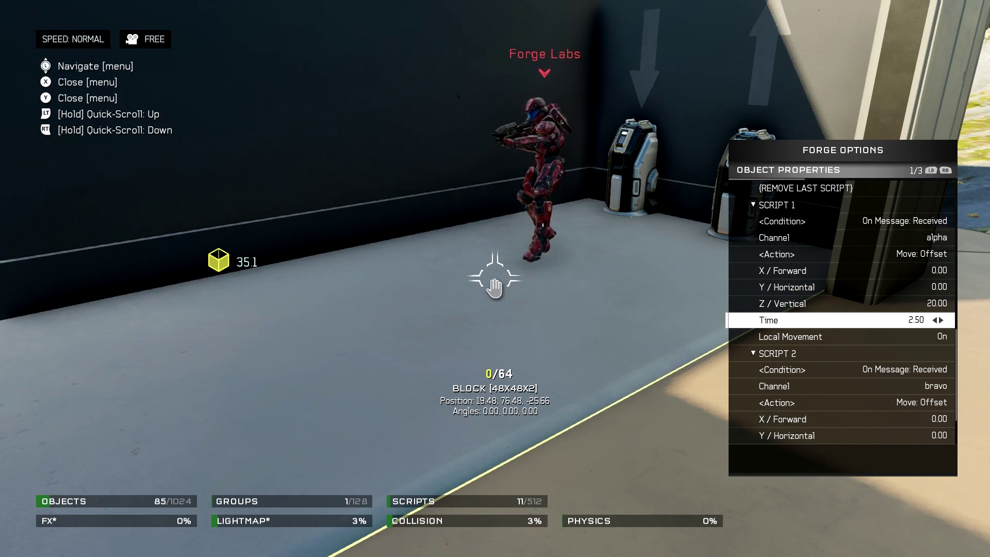
key(Up)
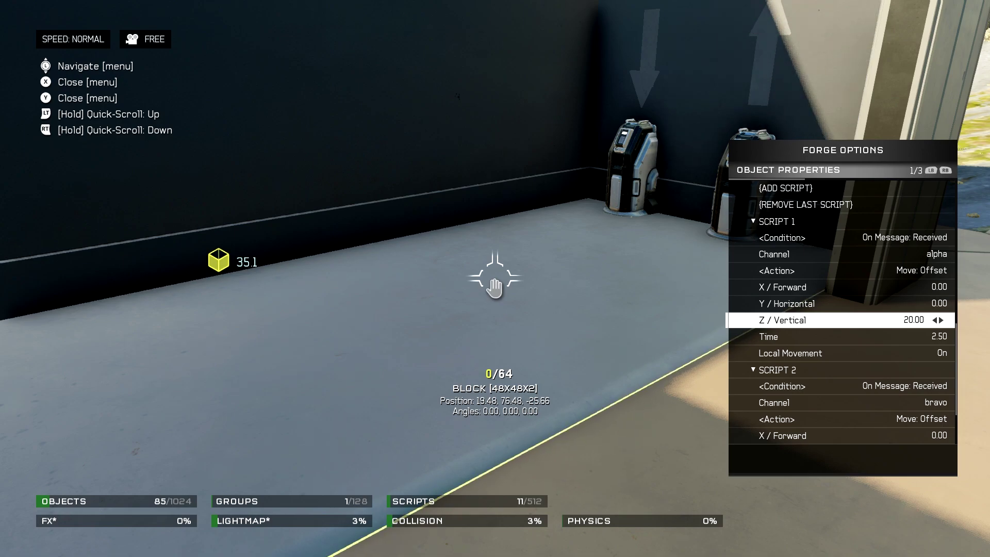
Examine Script 2 of the platform block, comparing its channel, vertical offset and time with Script 1, and close the object properties
key(Down)
key(Down)
key(Down)
key(Down)
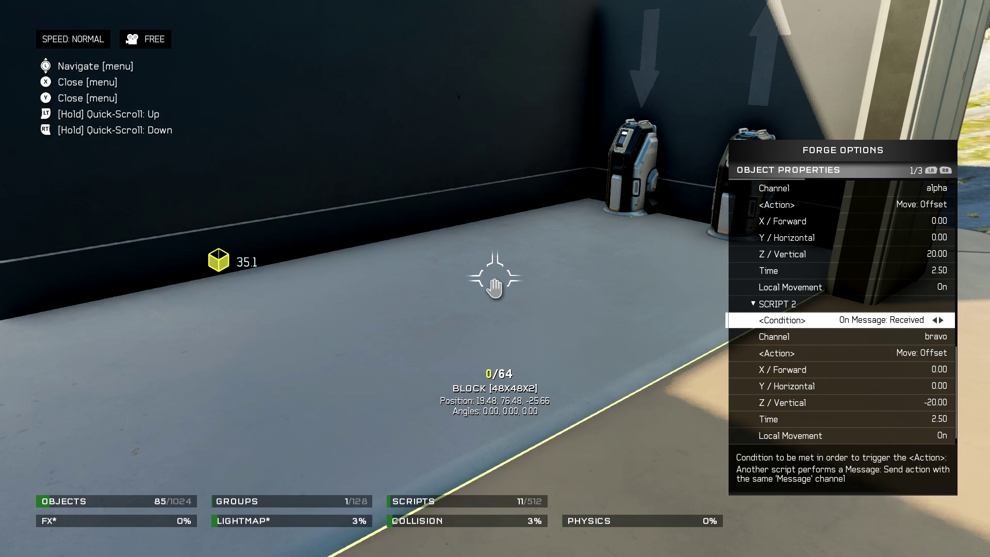
key(Down)
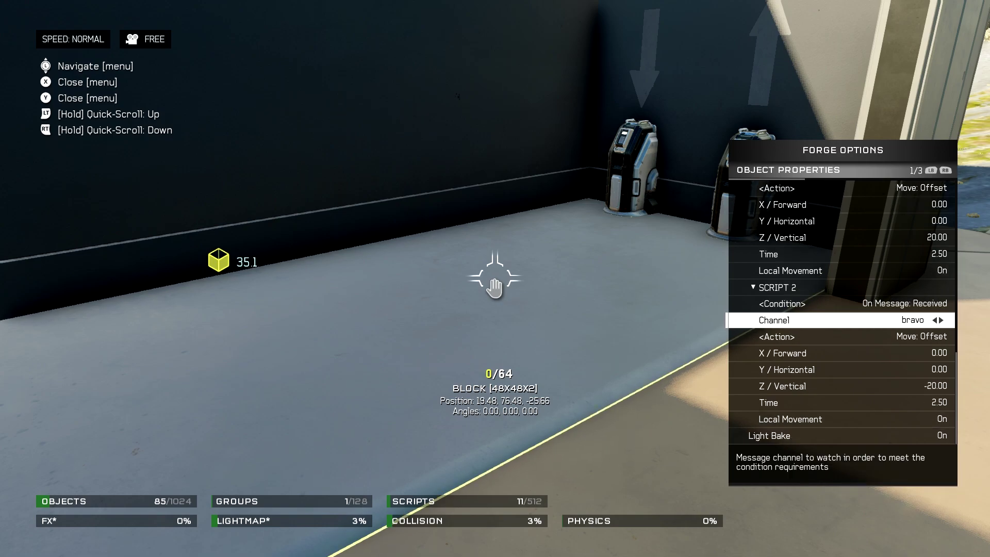
key(Down)
key(Down)
key(Down)
key(Down)
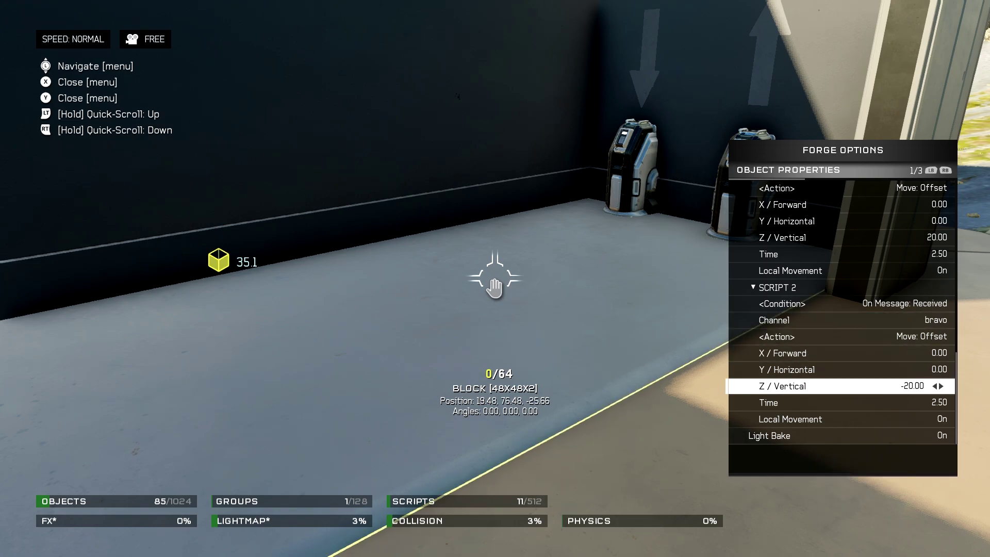
key(Up)
key(Up)
key(Up)
key(Up)
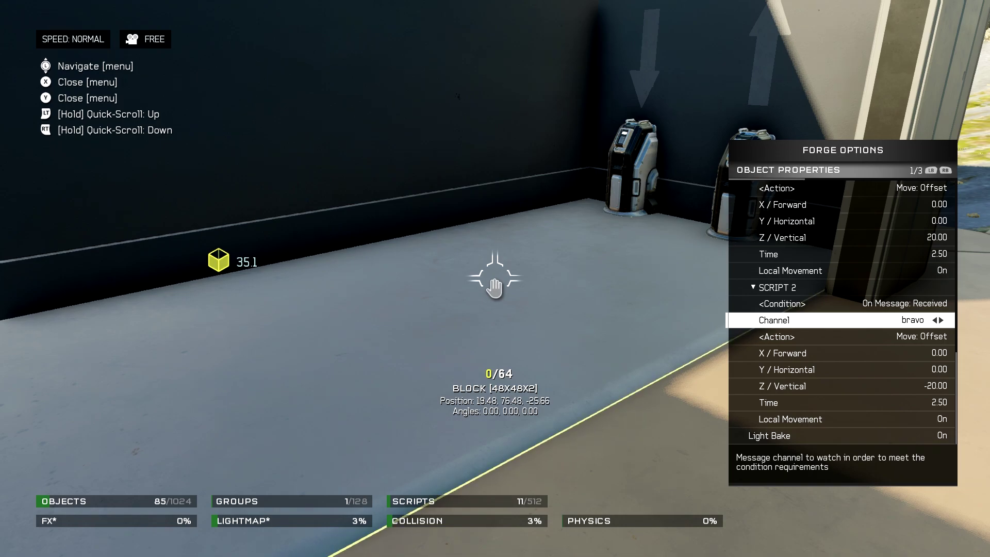
key(Down)
key(Down)
key(Down)
key(Down)
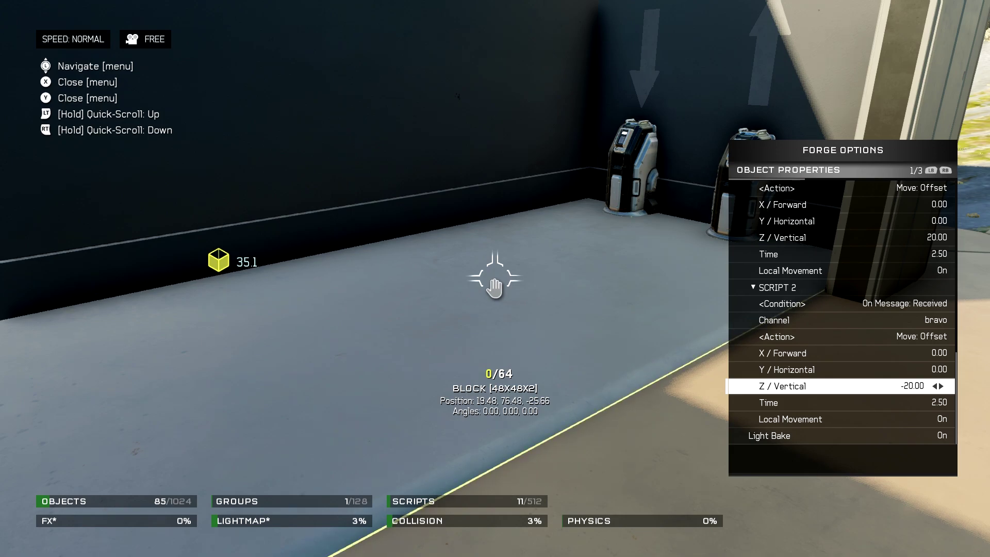
key(Down)
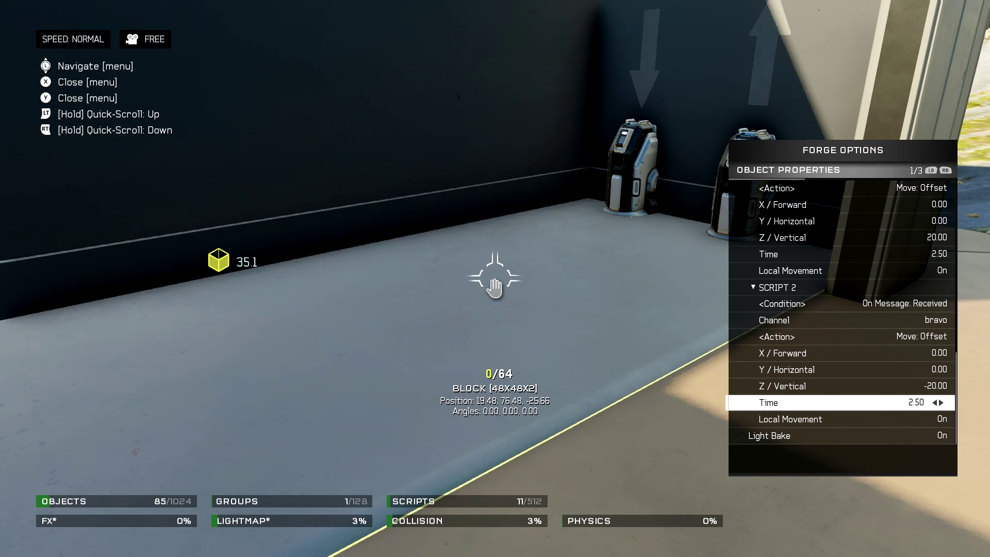
key(Escape)
key(Escape)
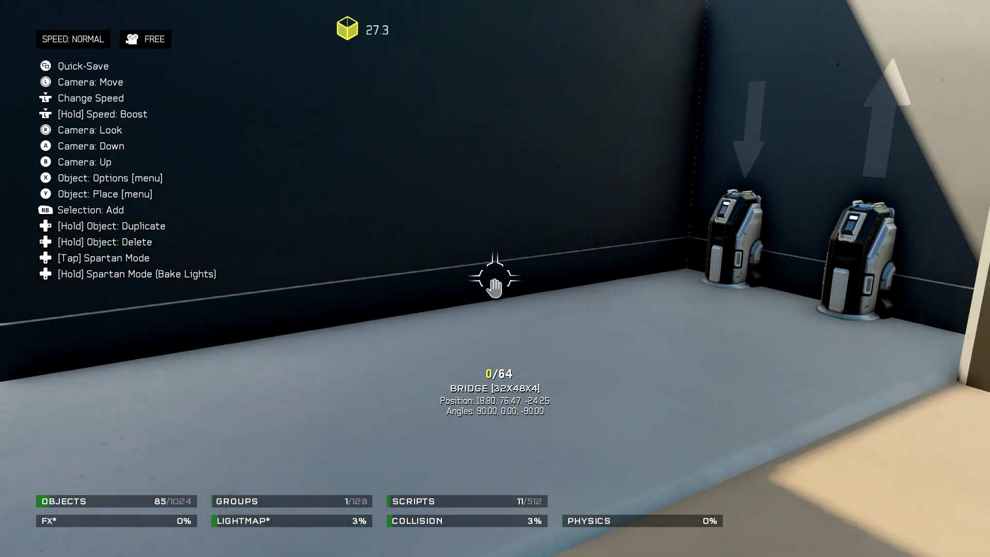
Unlock the switch terminal under the up arrow by setting its lock to Off
key(Down)
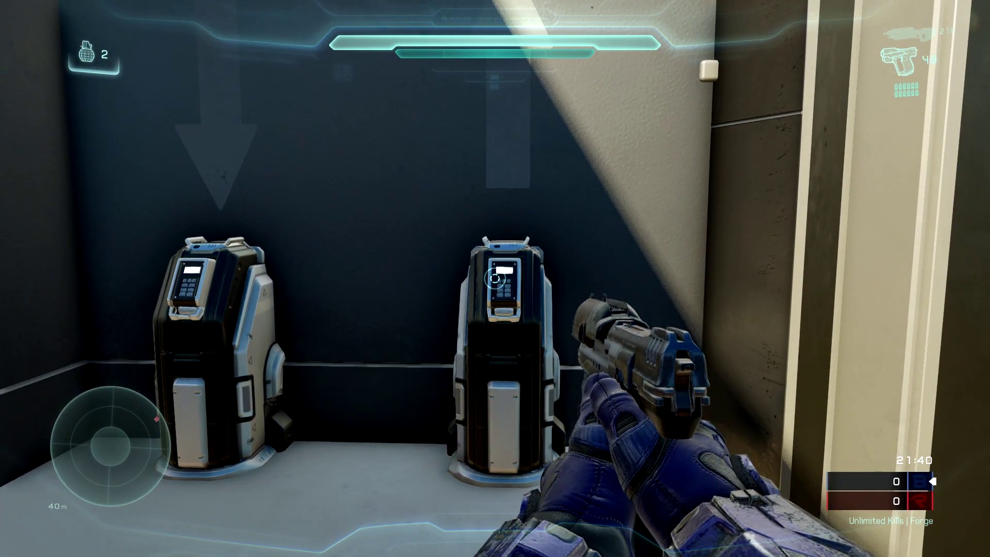
key(Up)
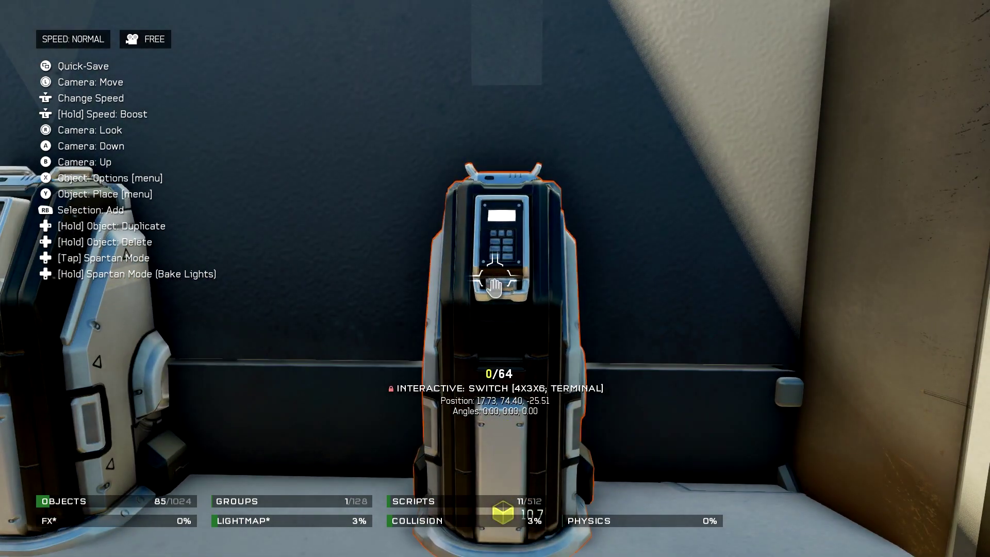
key(x)
key(Return)
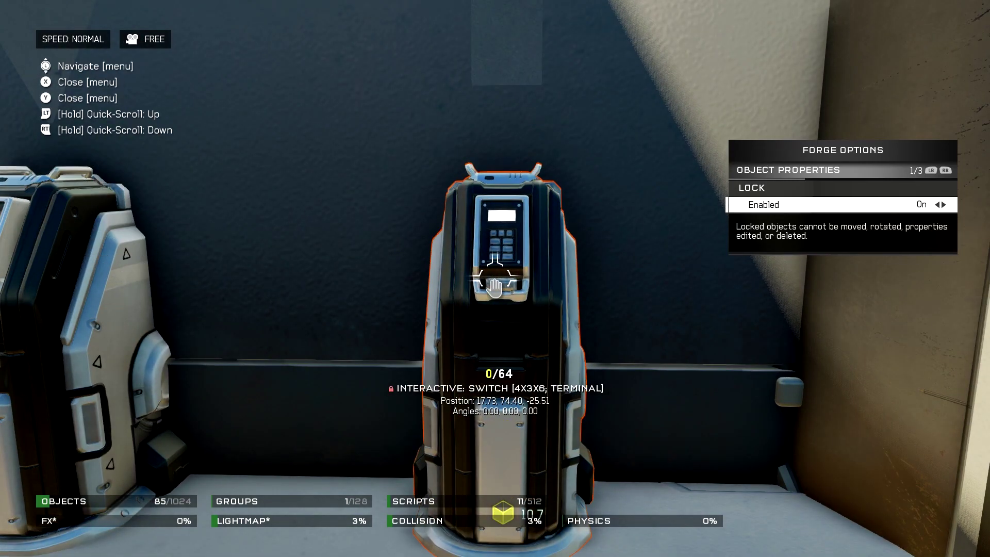
key(Left)
Examine Script 1 of the up-arrow switch terminal, checking its condition, action and message channel
key(Down)
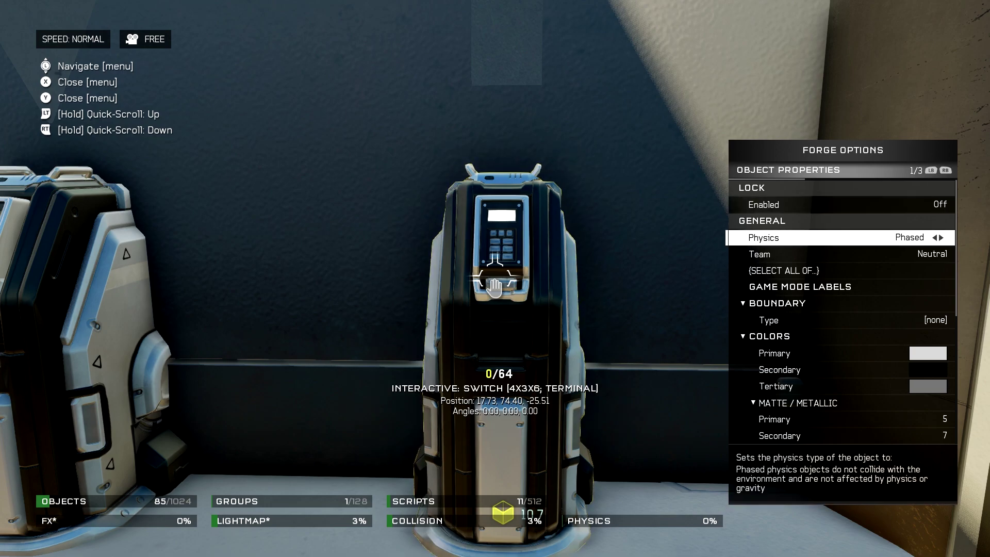
key(Down)
key(Down)
key(Down)
key(Down)
key(Down)
key(Down)
key(Down)
key(Down)
key(Down)
key(Down)
key(Down)
key(Down)
key(Down)
key(Down)
key(Down)
key(Down)
key(Down)
key(Down)
key(Down)
key(Down)
key(Down)
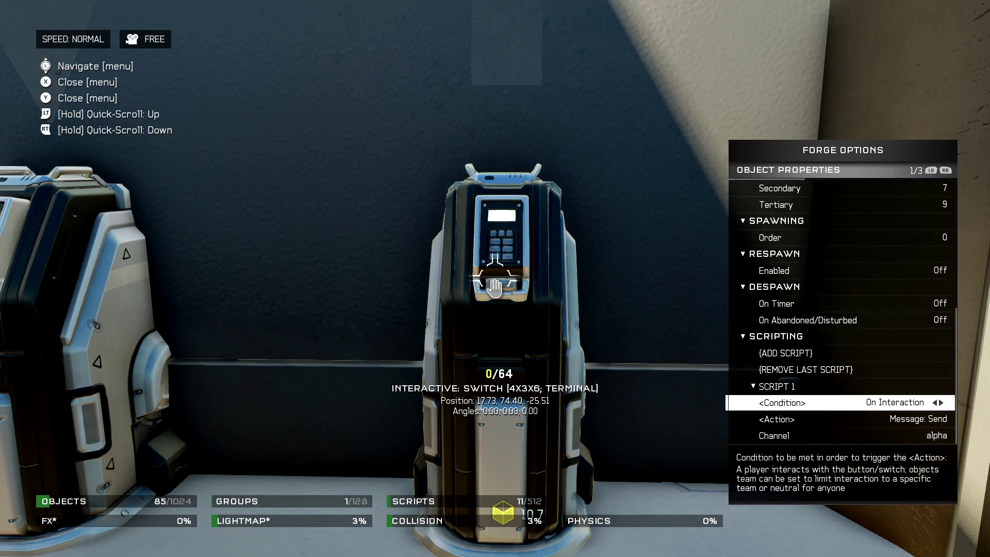
key(Down)
key(Down)
key(Up)
key(Up)
key(Down)
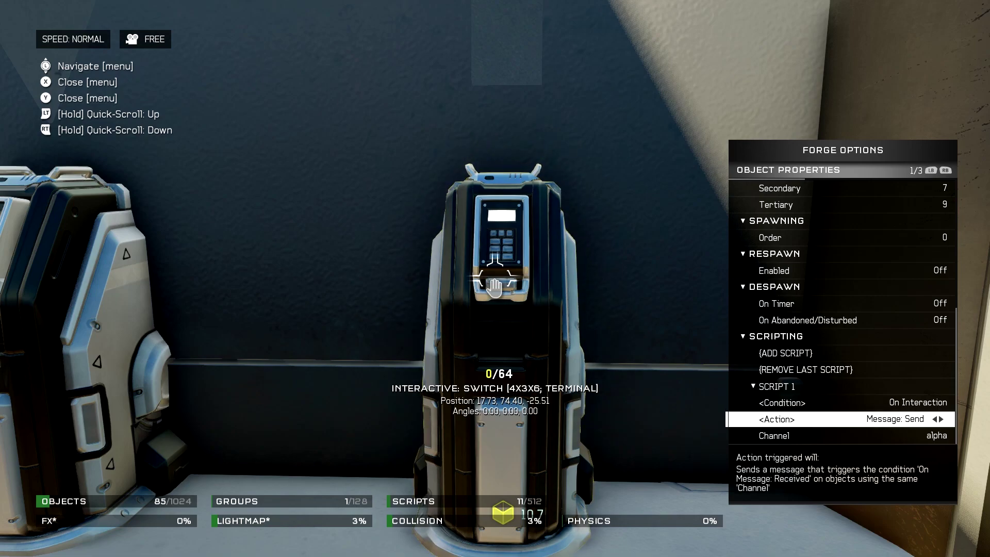
key(Down)
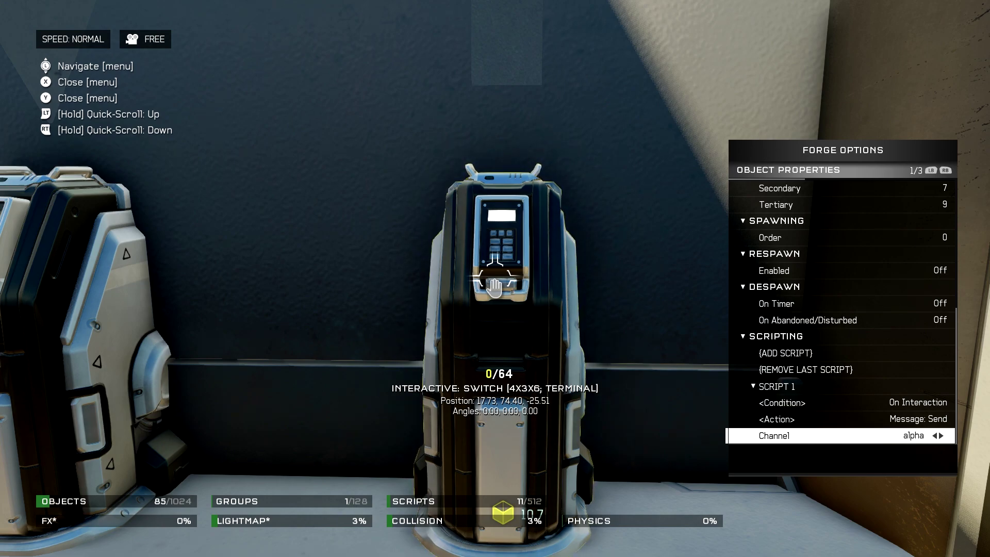
key(Escape)
key(Escape)
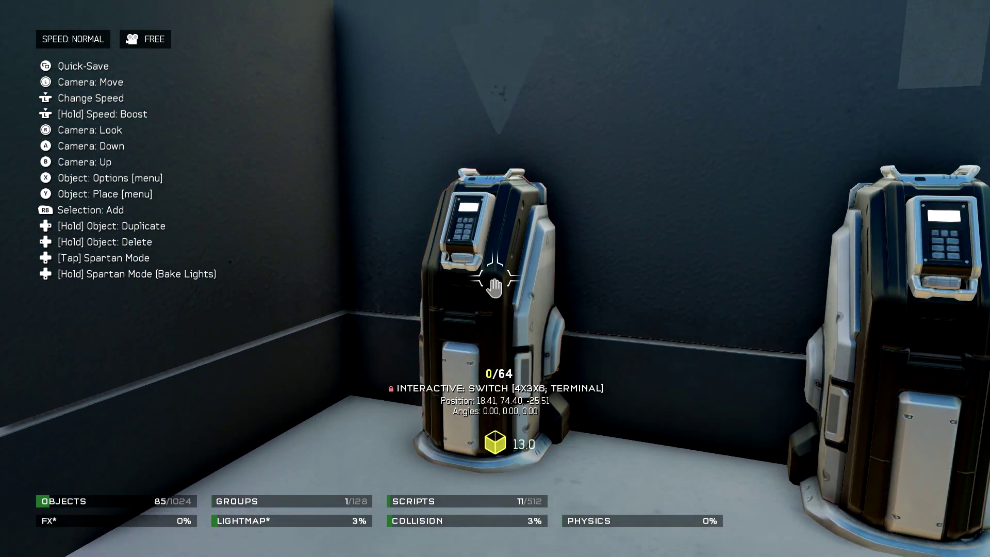
Unlock the switch terminal under the down arrow by setting its lock to Off, and close its properties
key(x)
key(Return)
key(Right)
key(Down)
key(Down)
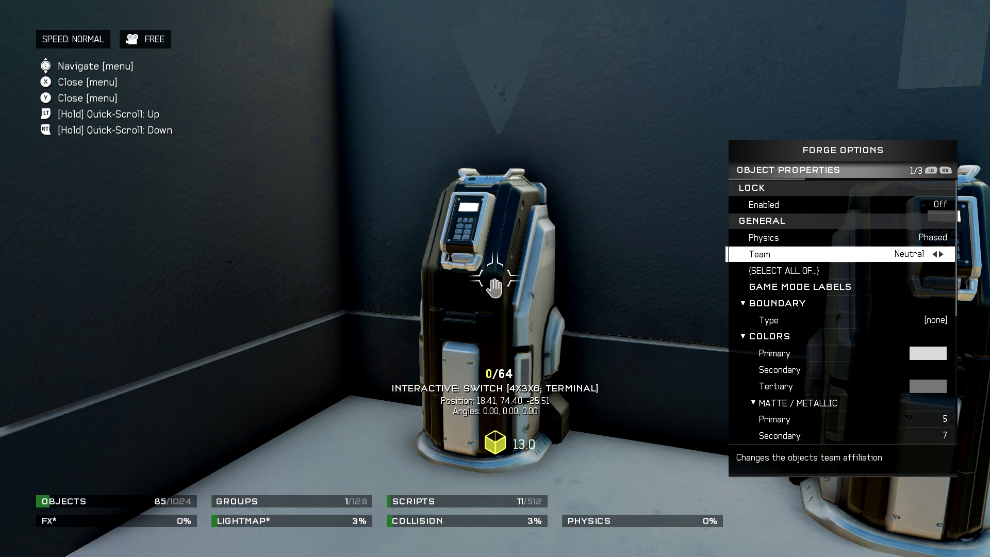
key(Up)
key(Up)
key(Up)
key(Up)
key(Down)
key(Escape)
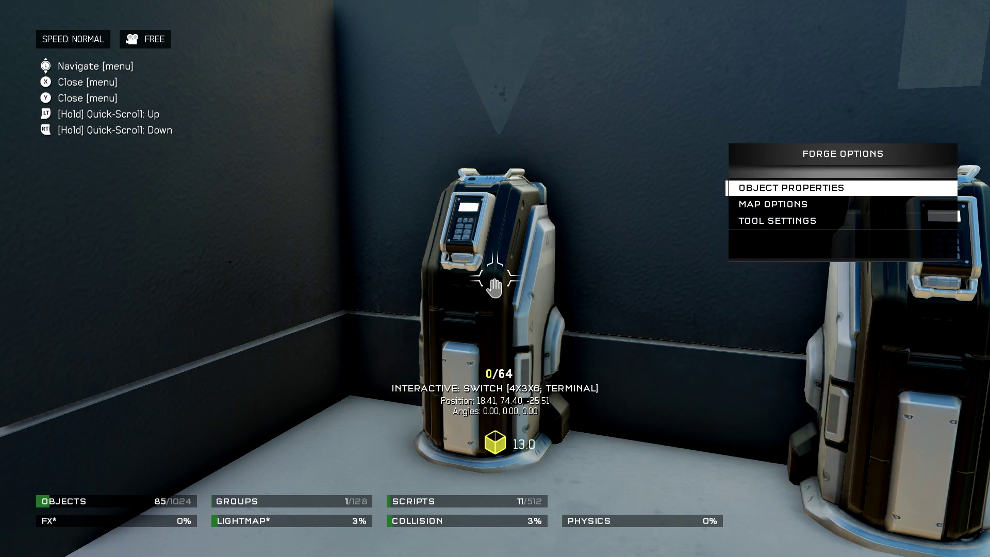
key(Escape)
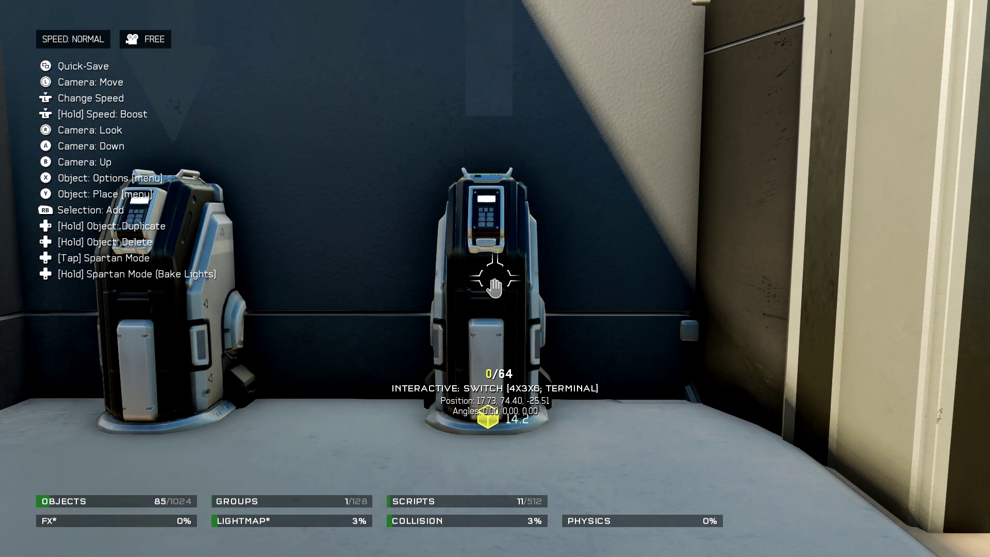
key(x)
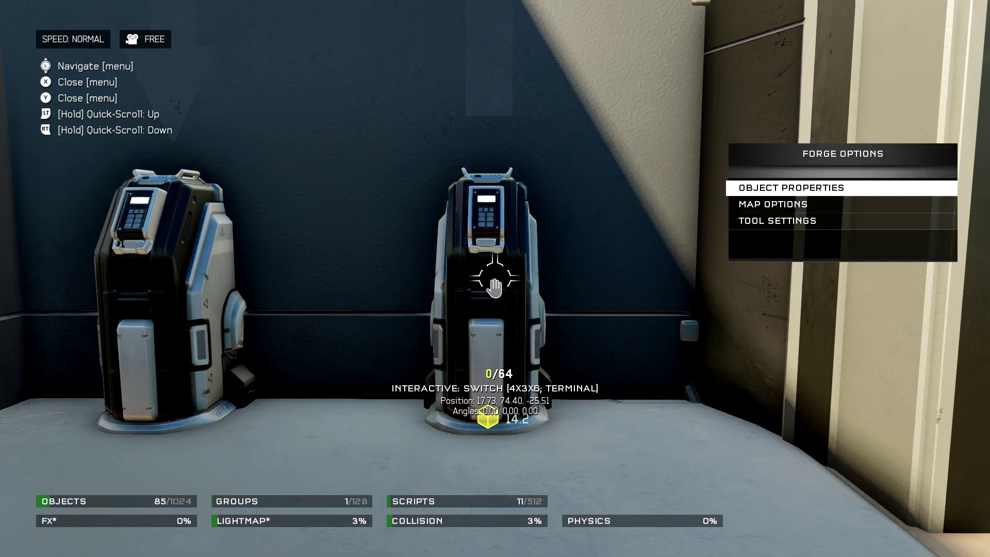
key(Return)
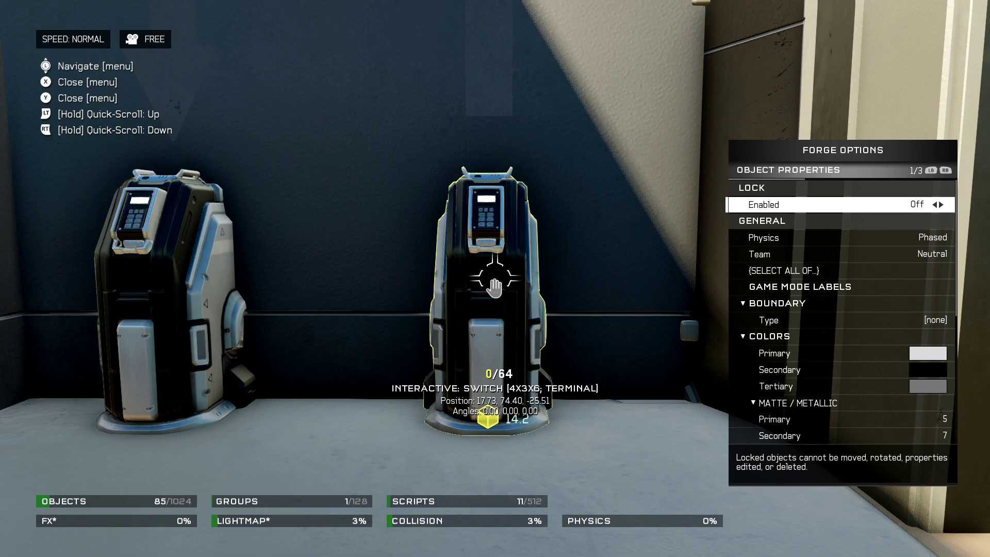
key(x)
Test the elevator in Spartan mode by interacting with the up-arrow switch terminal and riding the platform upward
key(s)
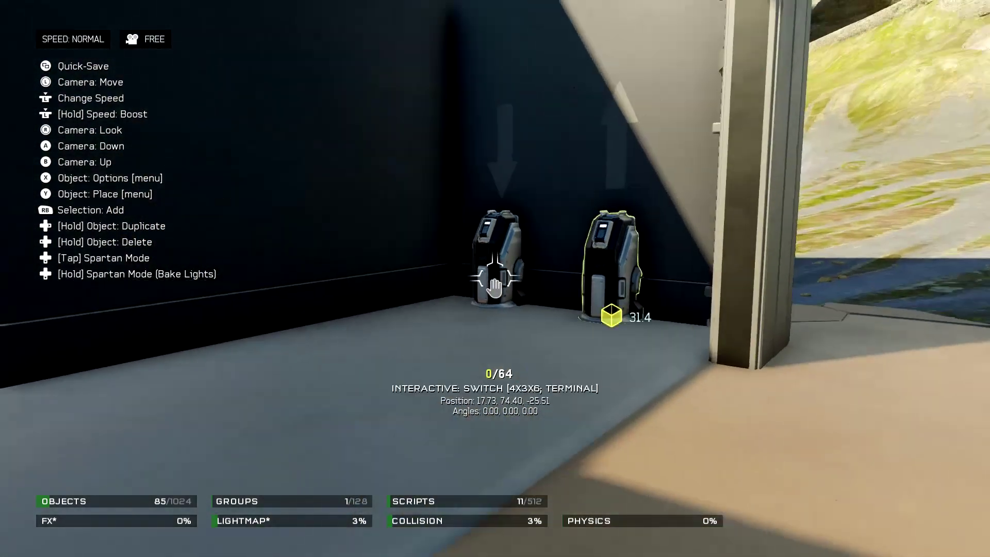
key(Down)
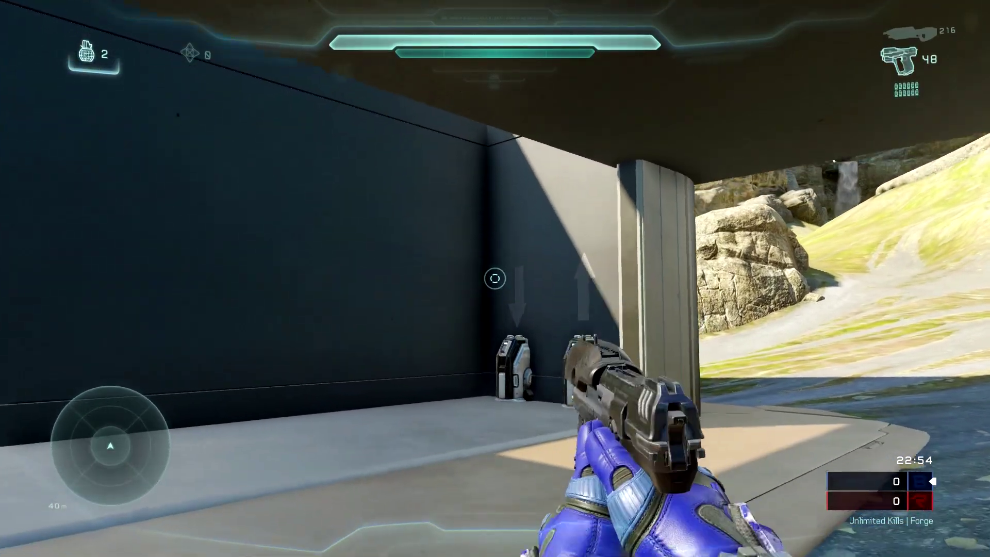
key(w)
key(w)
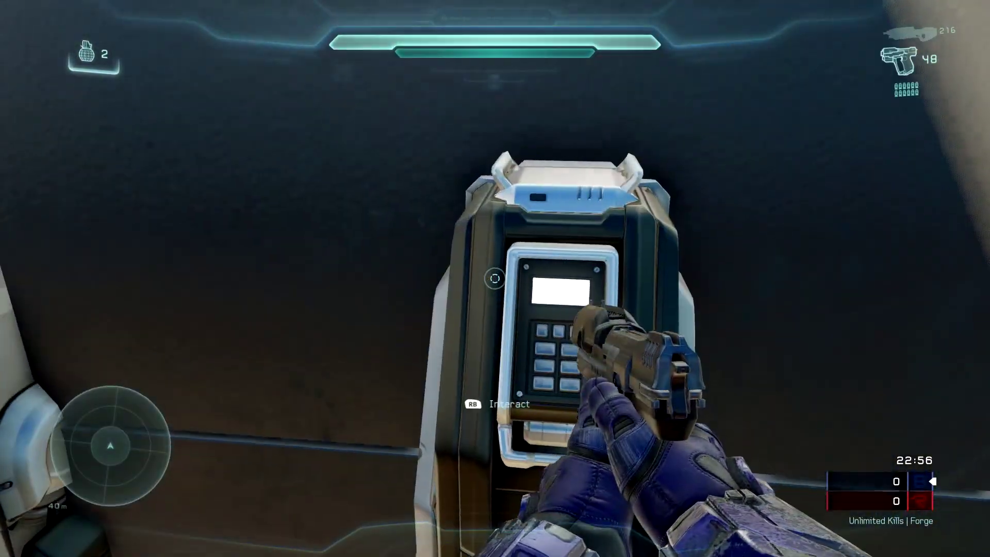
key(space)
key(w)
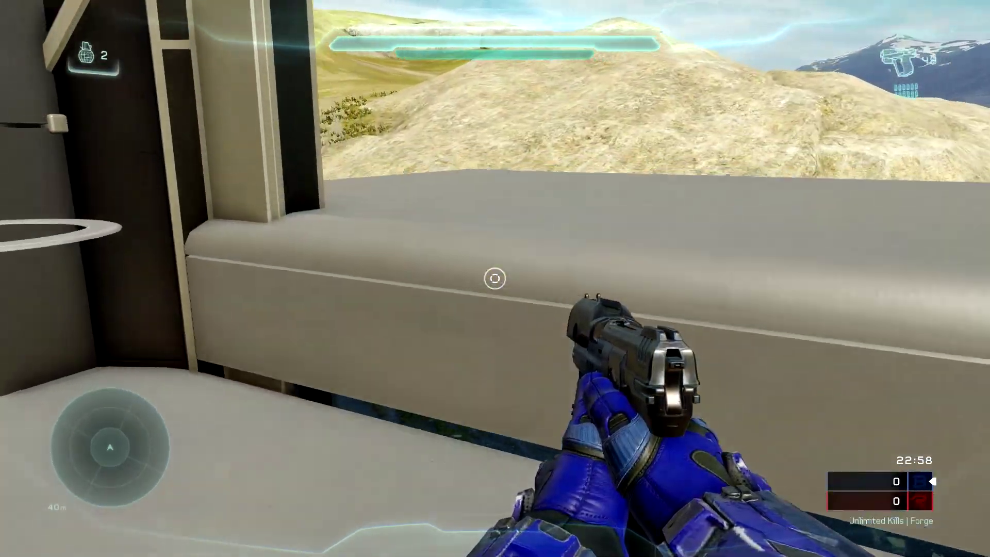